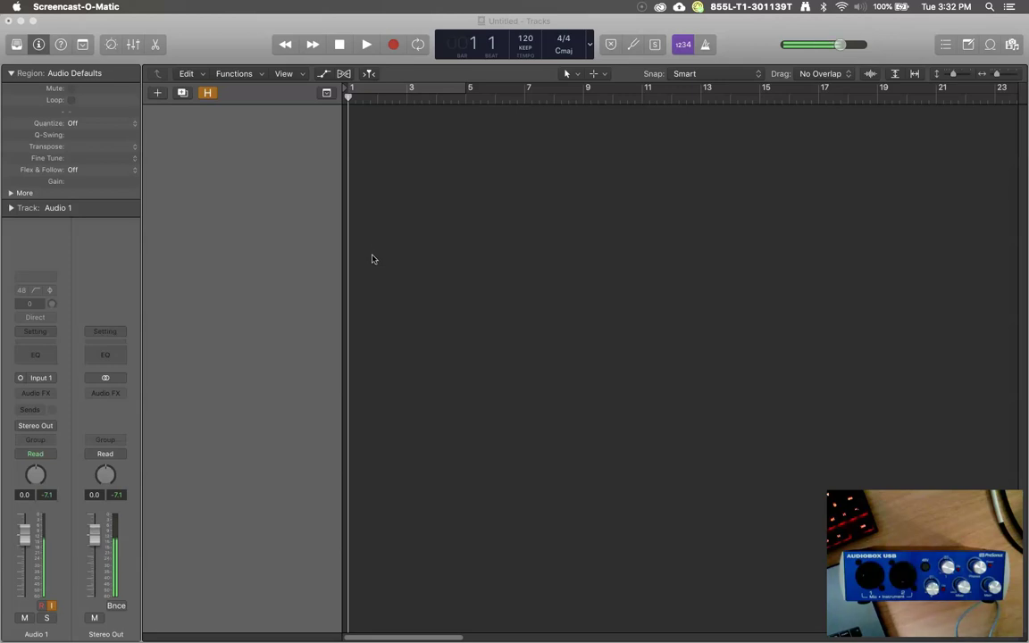
Step: Add a new audio track on Input 1 and record-arm it
{"action": "left_click", "coordinate": [386, 259]}
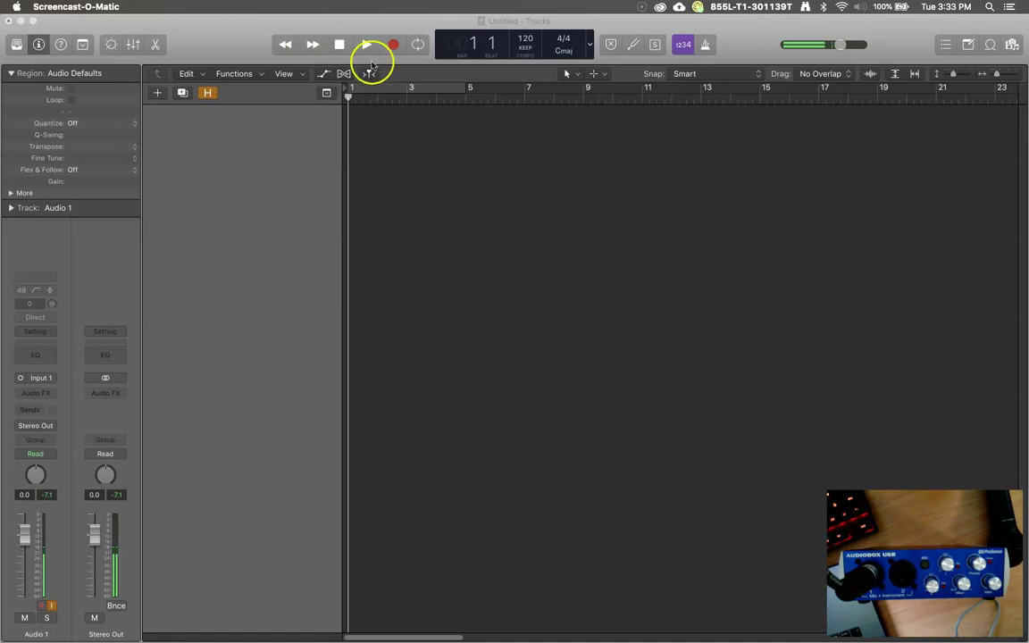
{"action": "left_click", "coordinate": [227, 40]}
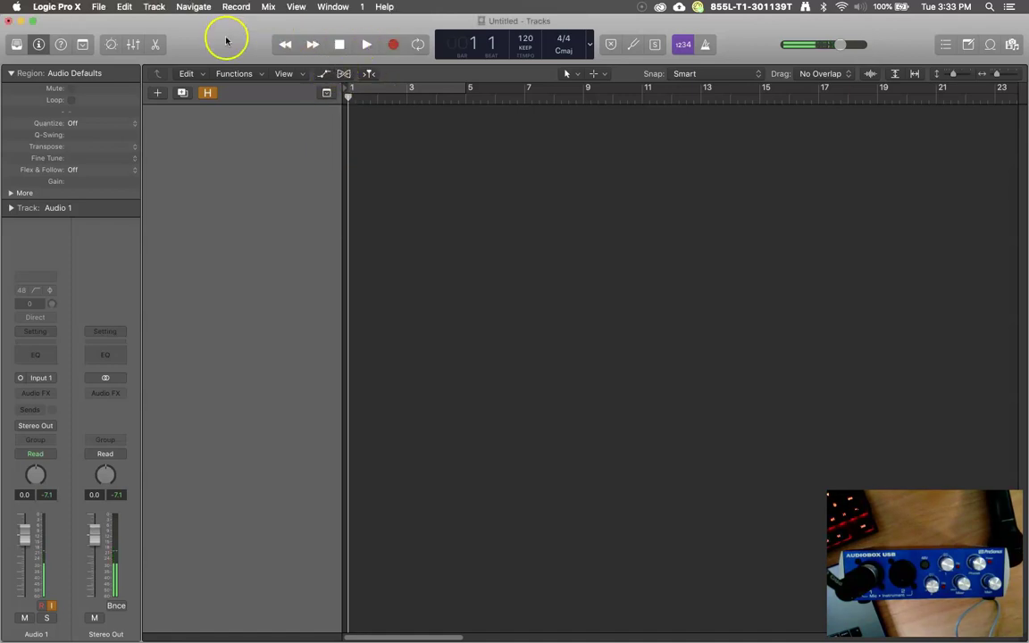
{"action": "left_click", "coordinate": [158, 94]}
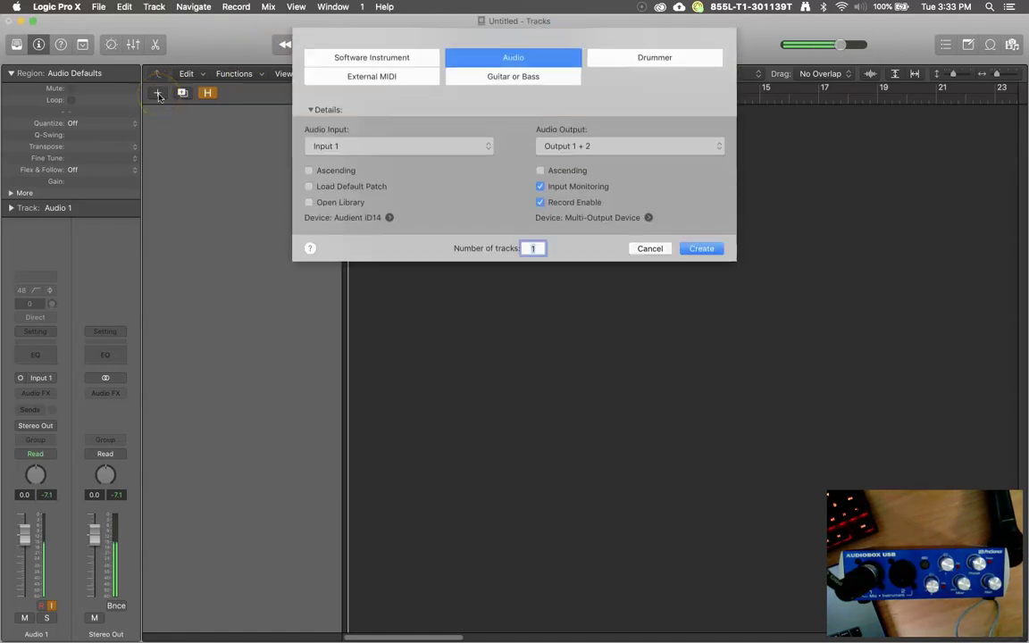
{"action": "left_click", "coordinate": [702, 249]}
{"action": "left_click", "coordinate": [218, 125]}
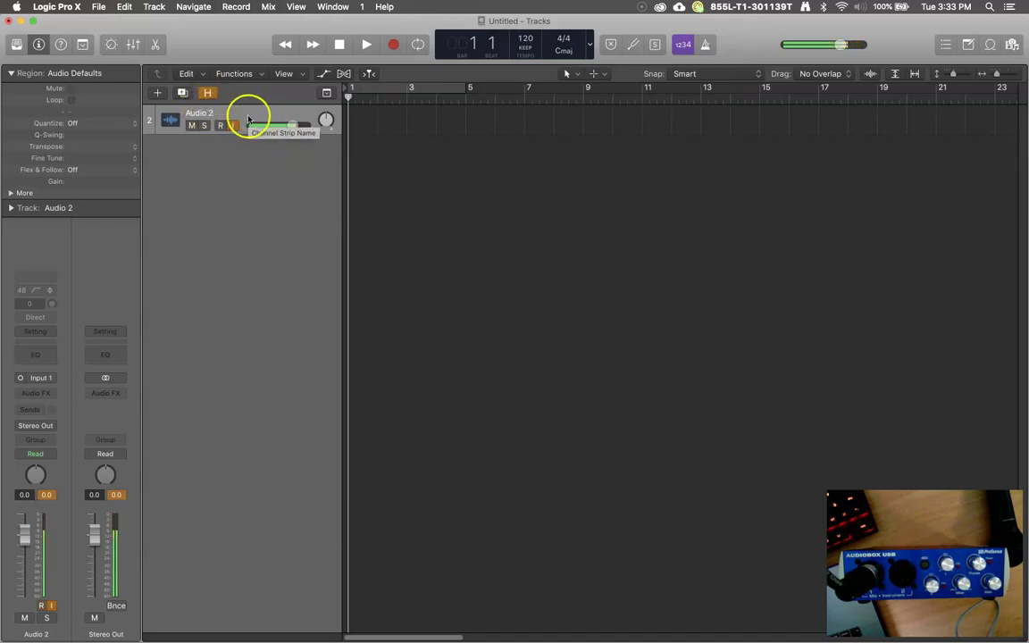
Step: Rename the new track to 'Talk Back' and arm it for recording
{"action": "double_click", "coordinate": [200, 113]}
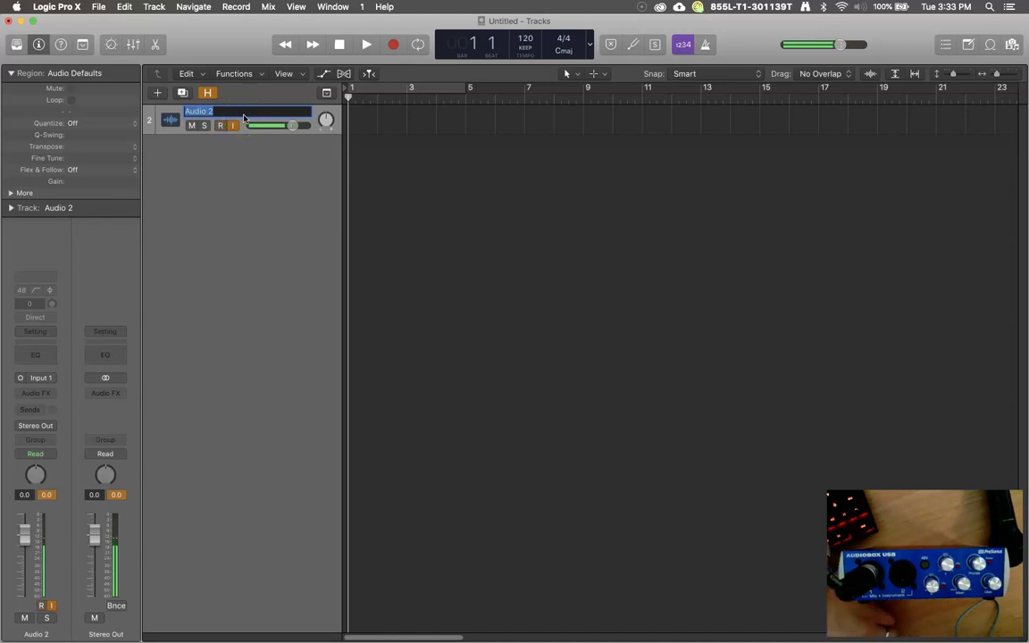
{"action": "type", "text": "Talk Back"}
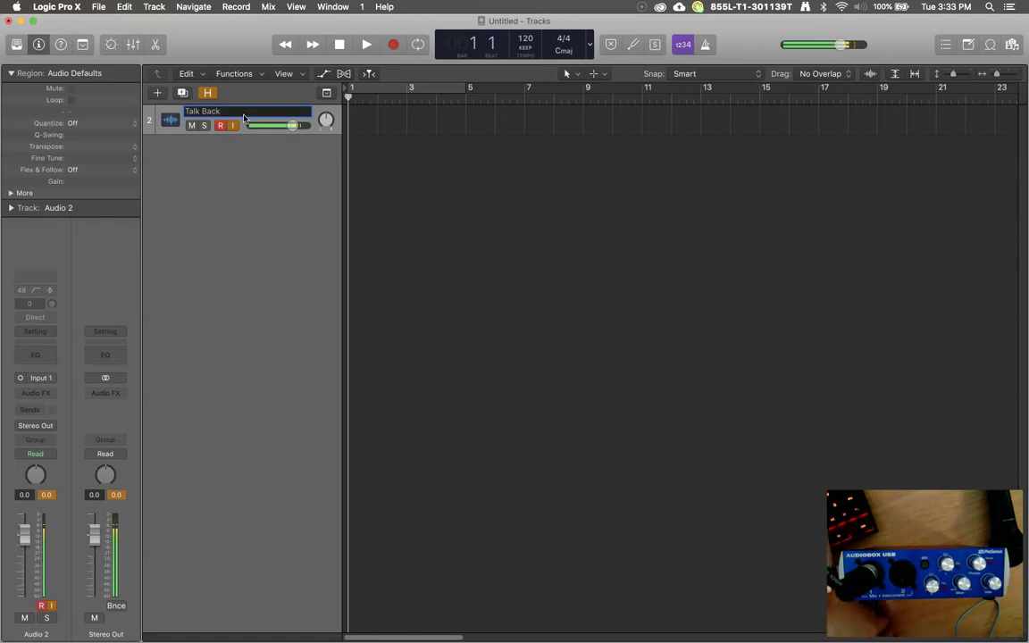
{"action": "key", "text": "Return"}
{"action": "double_click", "coordinate": [231, 117]}
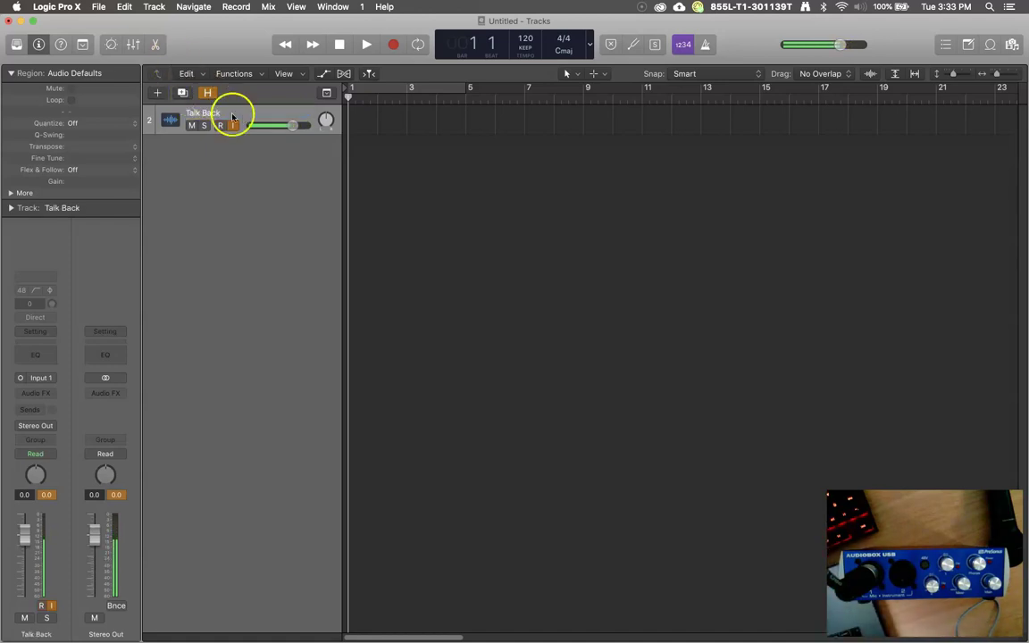
{"action": "left_click", "coordinate": [283, 198]}
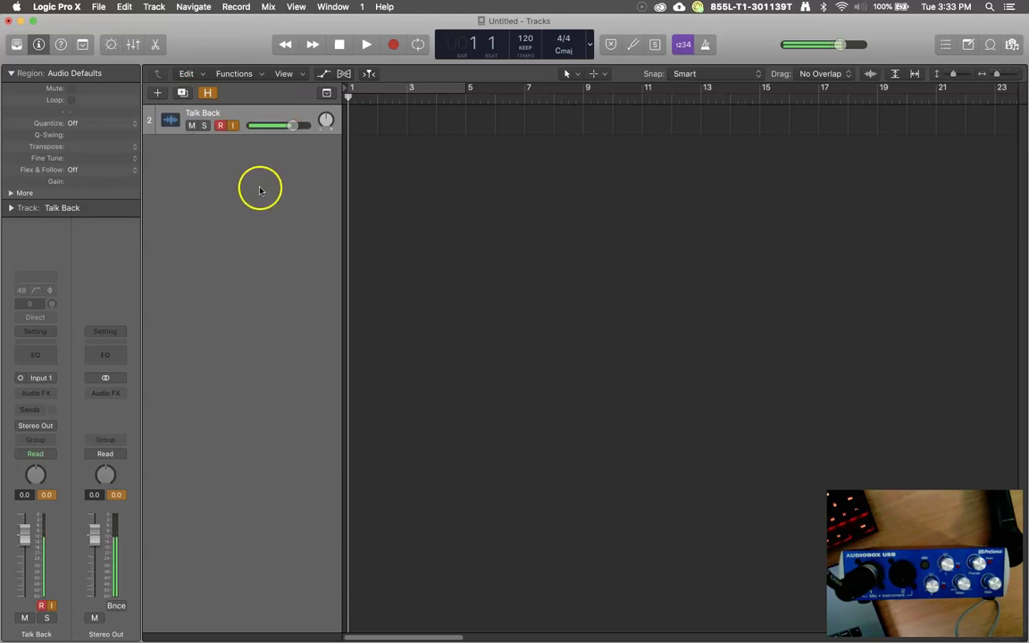
{"action": "left_click", "coordinate": [219, 125]}
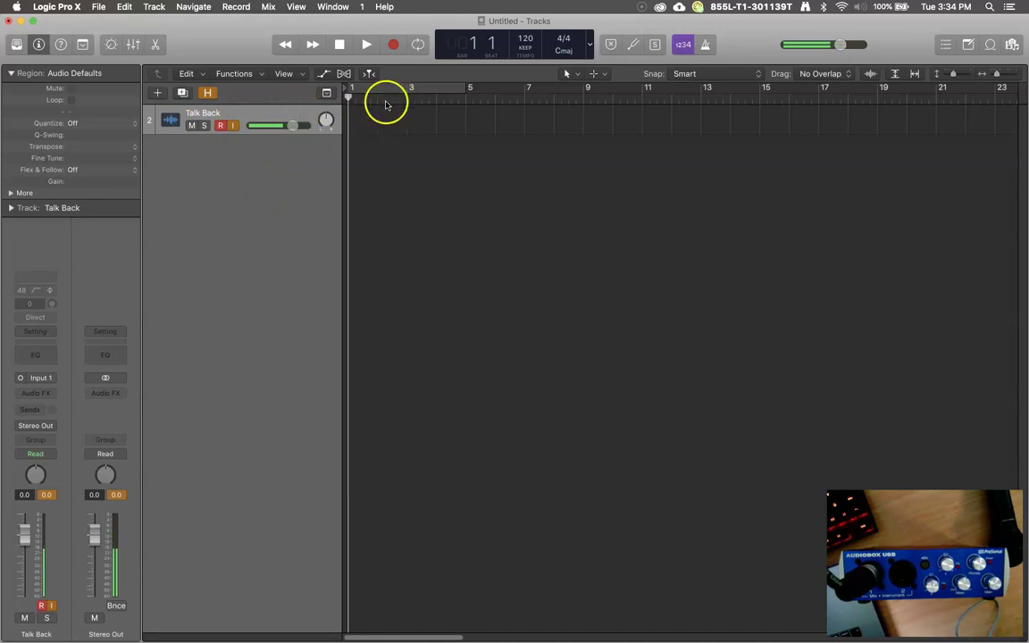
{"action": "left_click", "coordinate": [383, 165]}
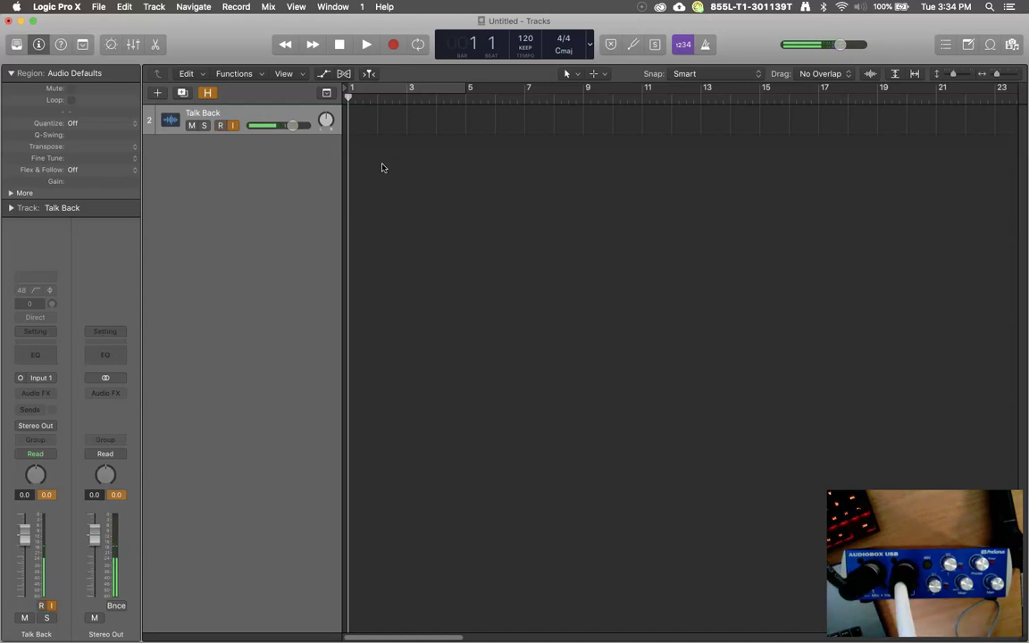
{"action": "left_click", "coordinate": [414, 134]}
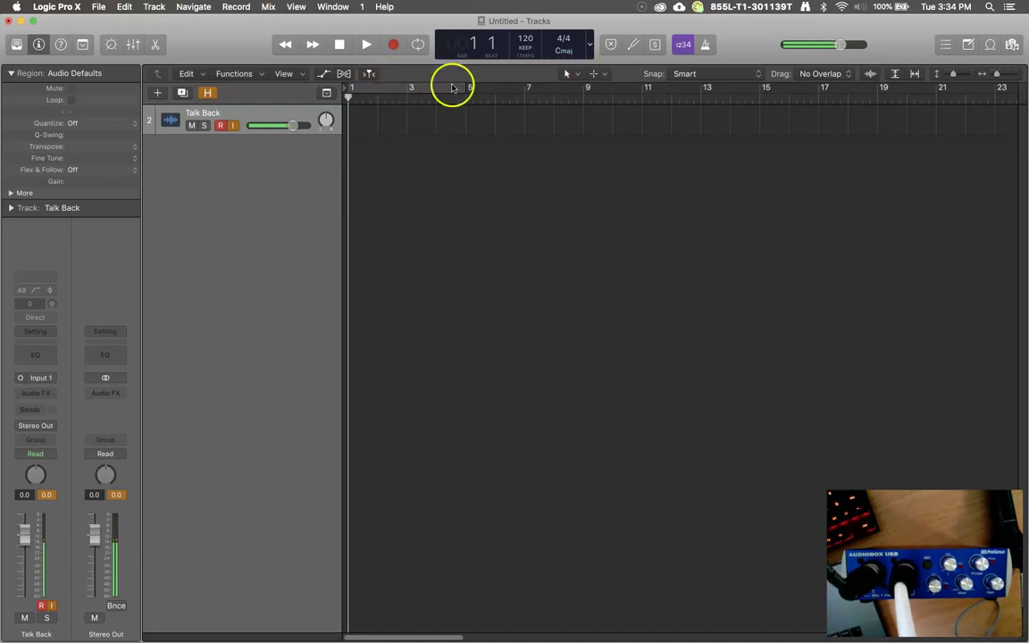
Step: Create another audio track taking its input from Input 2
{"action": "left_click", "coordinate": [158, 94]}
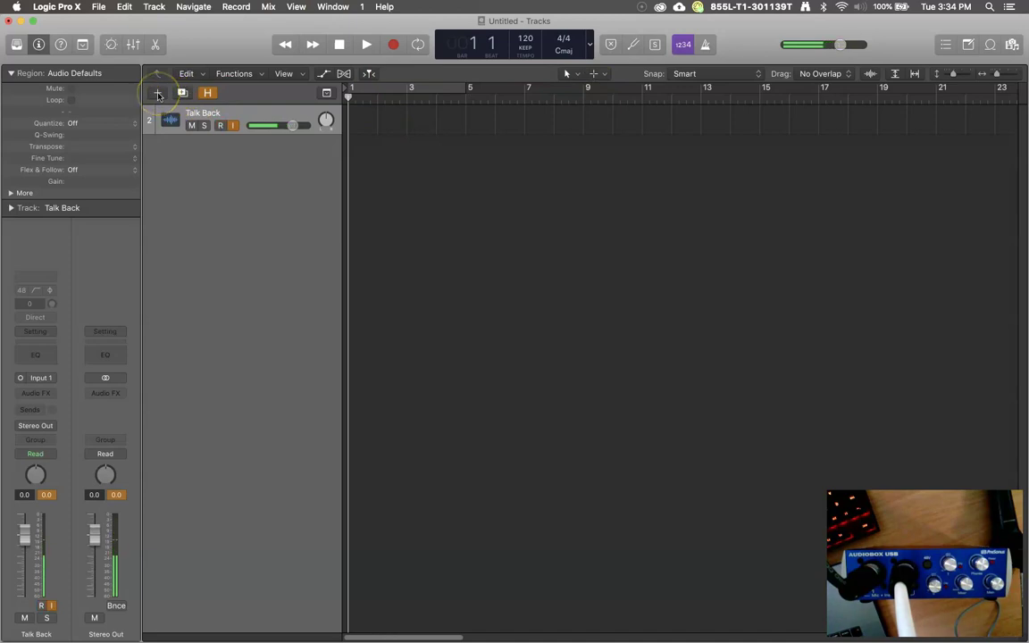
{"action": "left_click", "coordinate": [423, 147]}
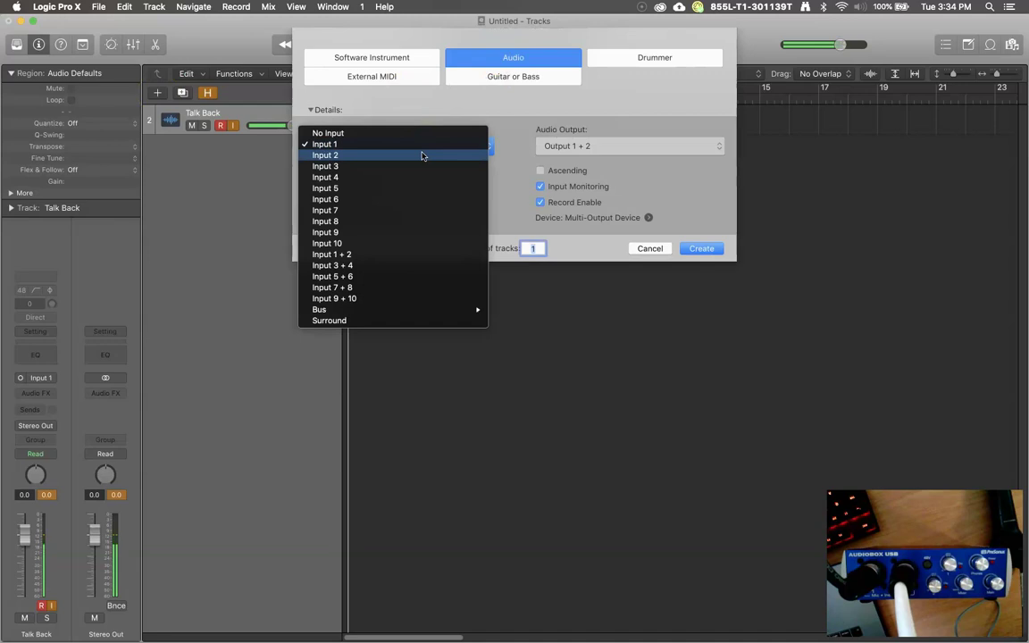
{"action": "left_click", "coordinate": [424, 156]}
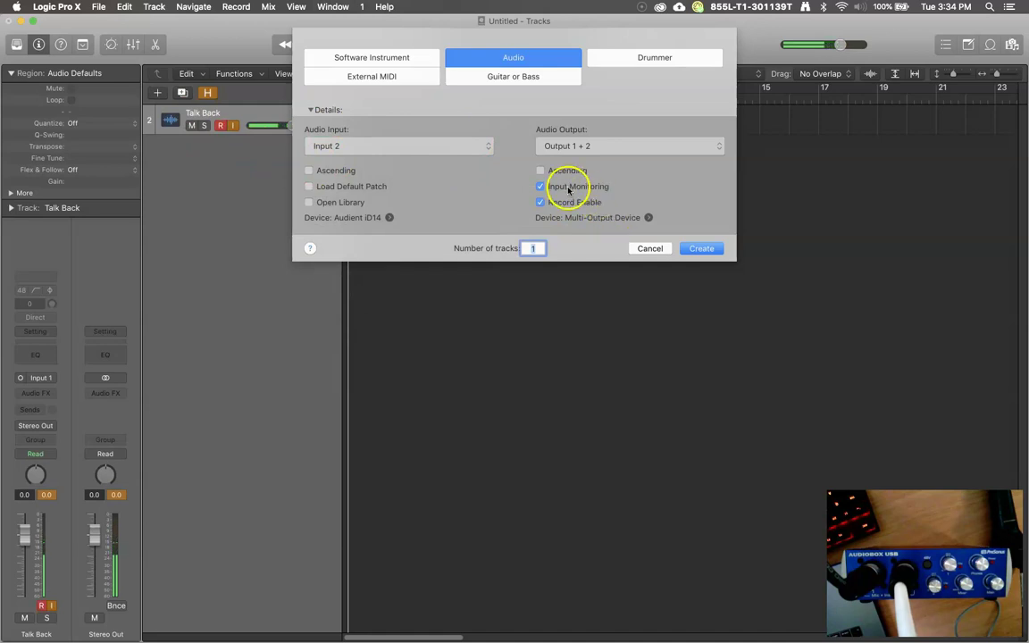
{"action": "left_click", "coordinate": [701, 249]}
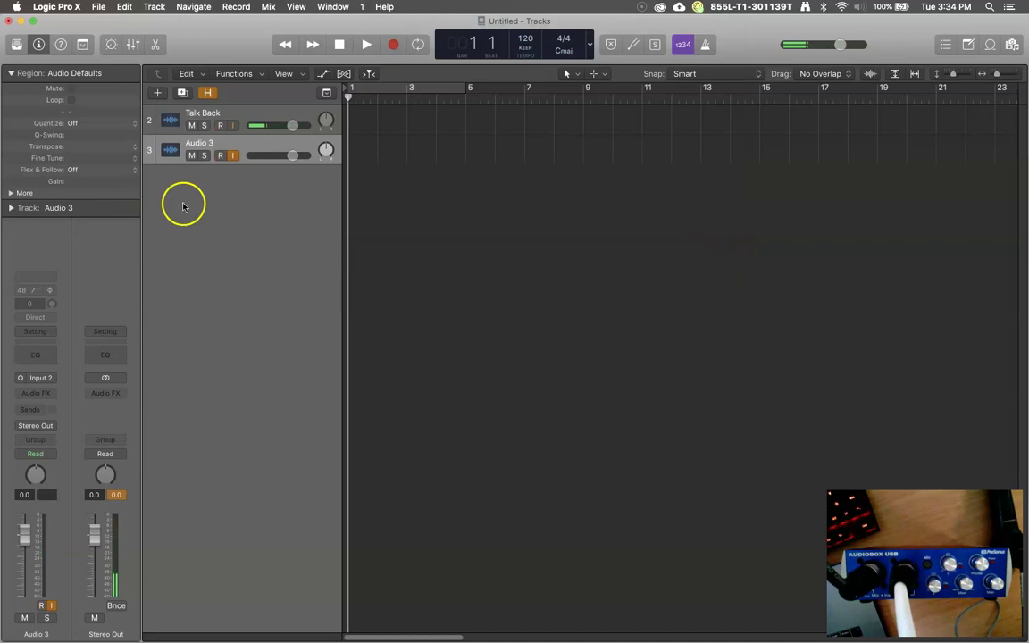
Step: Rename the new track to 'Guitar' and arm it for recording
{"action": "double_click", "coordinate": [204, 144]}
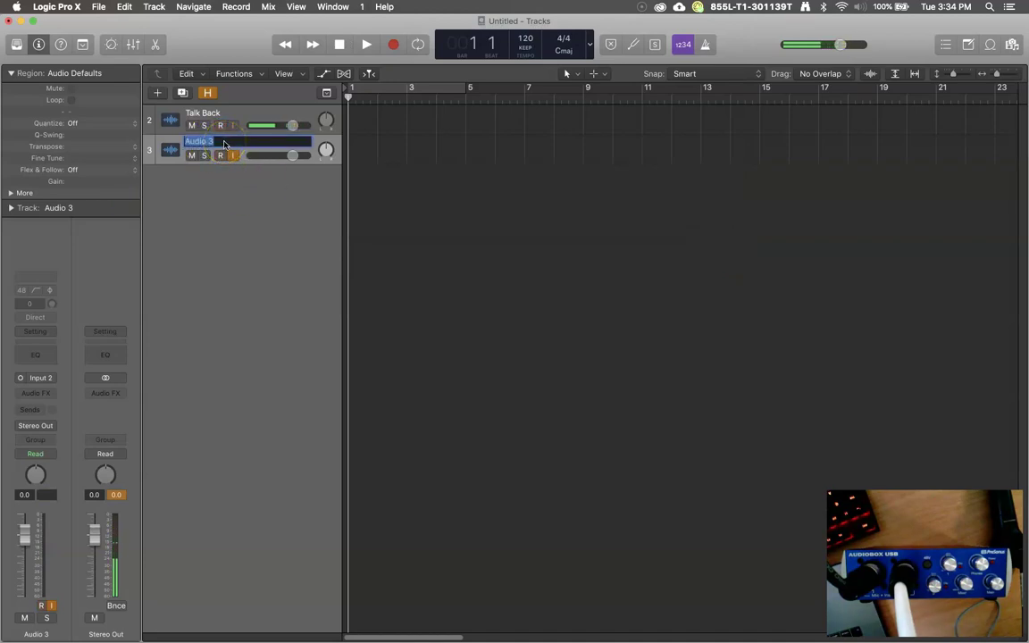
{"action": "type", "text": "Guitar"}
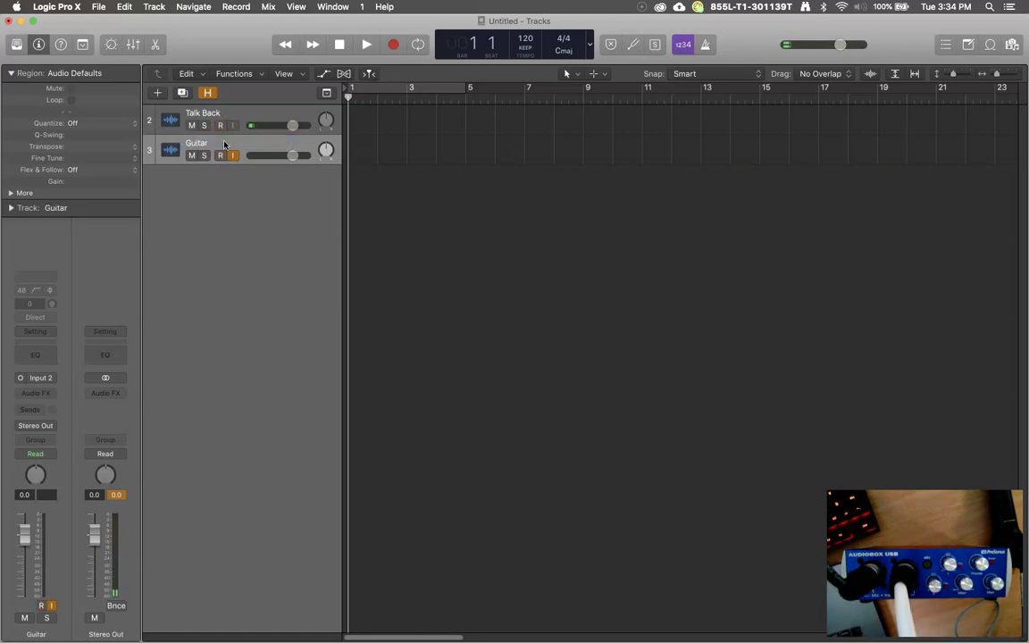
{"action": "left_click", "coordinate": [190, 148]}
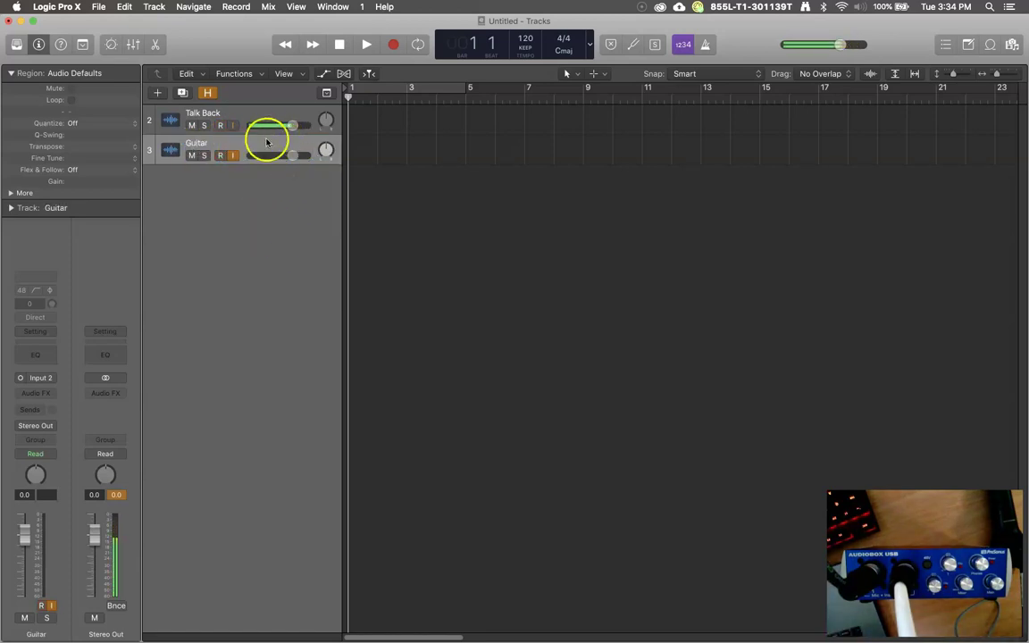
{"action": "left_click", "coordinate": [221, 155]}
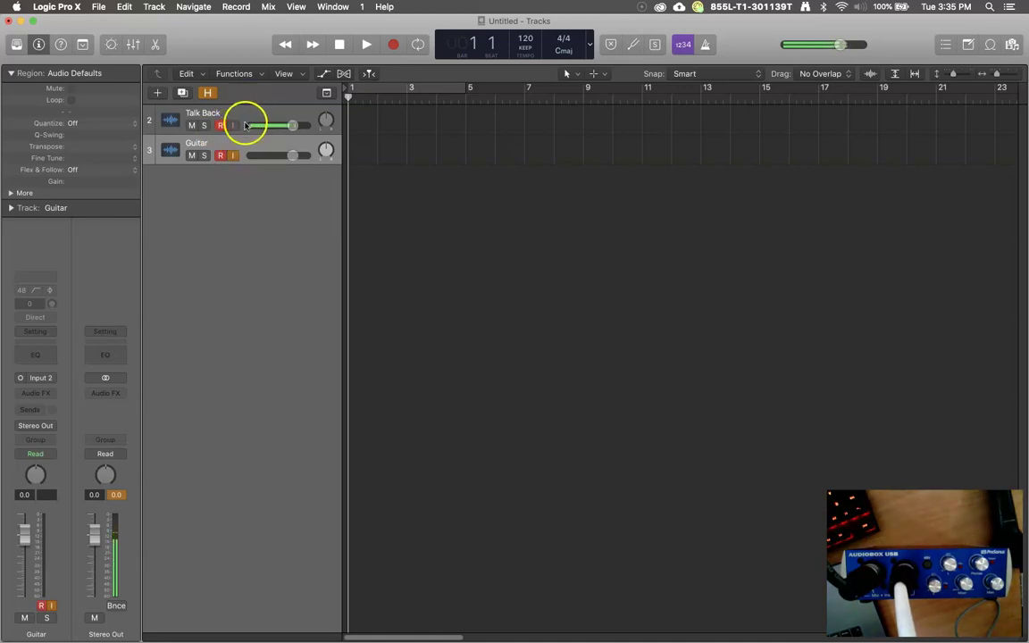
Step: Toggle Talk Back's record arm and turn on input monitoring for Talk Back only
{"action": "left_click", "coordinate": [224, 126]}
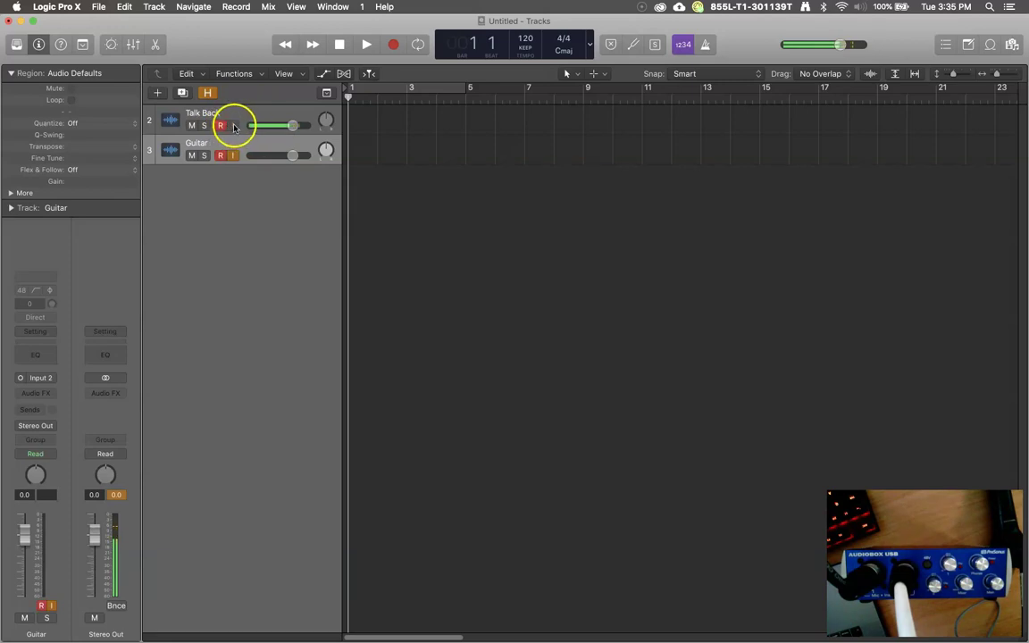
{"action": "left_click", "coordinate": [234, 126]}
{"action": "left_click", "coordinate": [235, 155]}
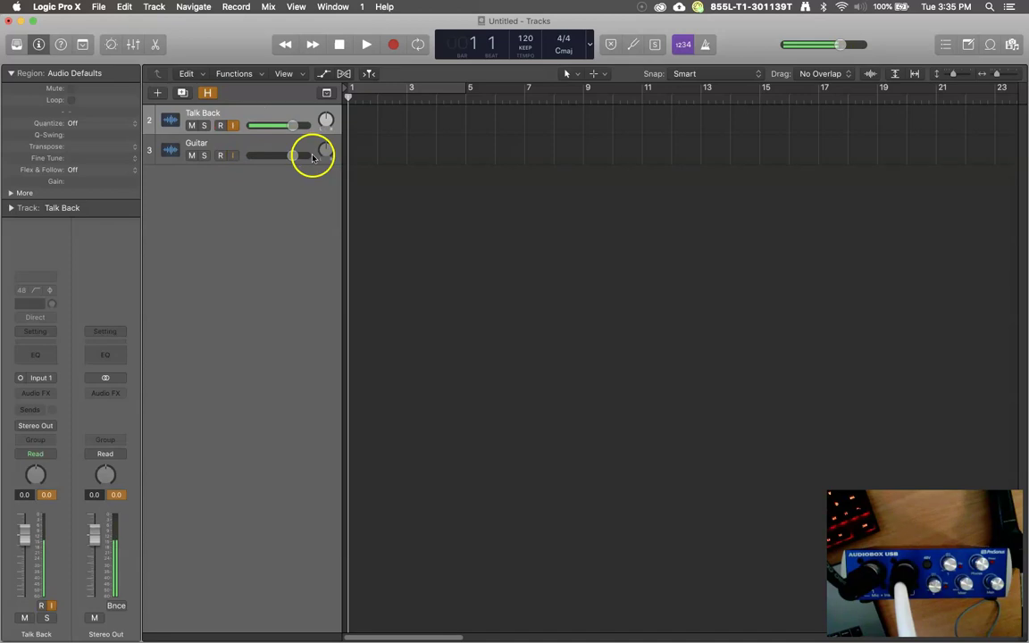
Step: Record a few bars on both armed tracks, then delete the Talk Back#01 region
{"action": "left_click", "coordinate": [394, 44]}
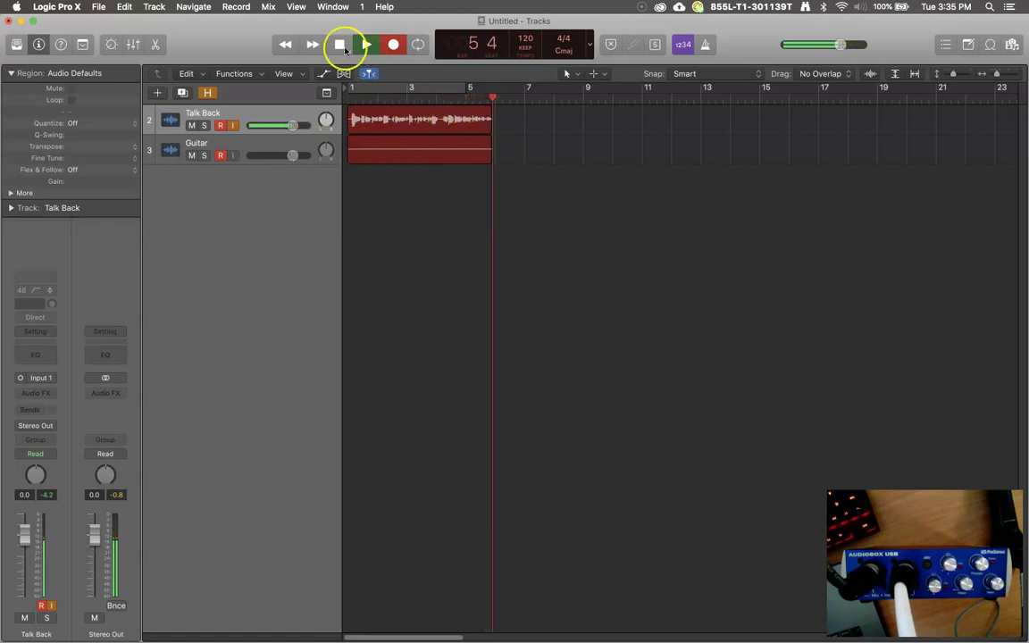
{"action": "left_click", "coordinate": [342, 47]}
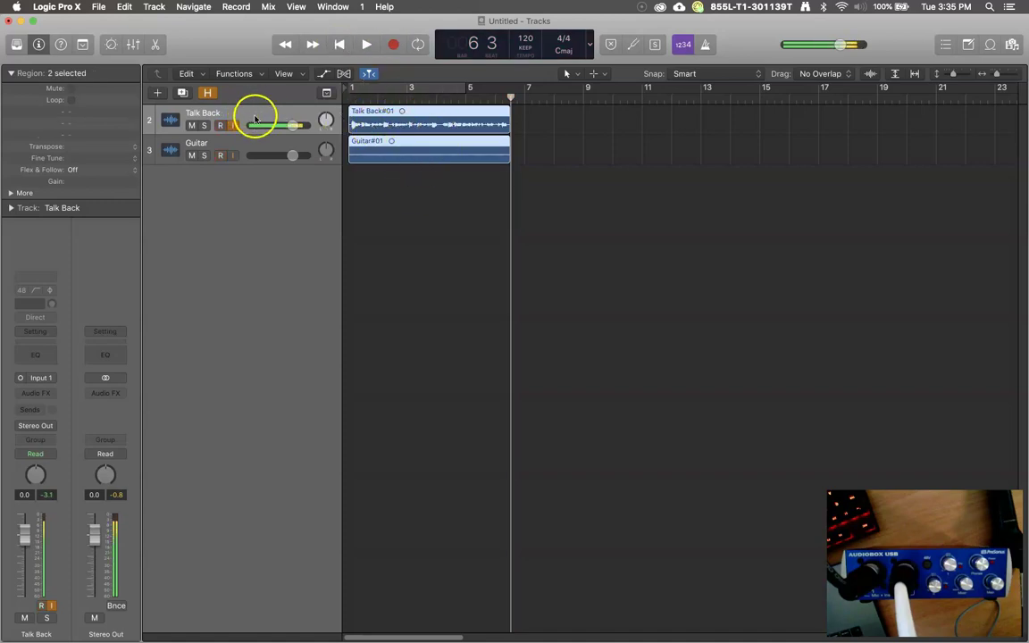
{"action": "left_click", "coordinate": [525, 121]}
{"action": "left_click", "coordinate": [471, 116]}
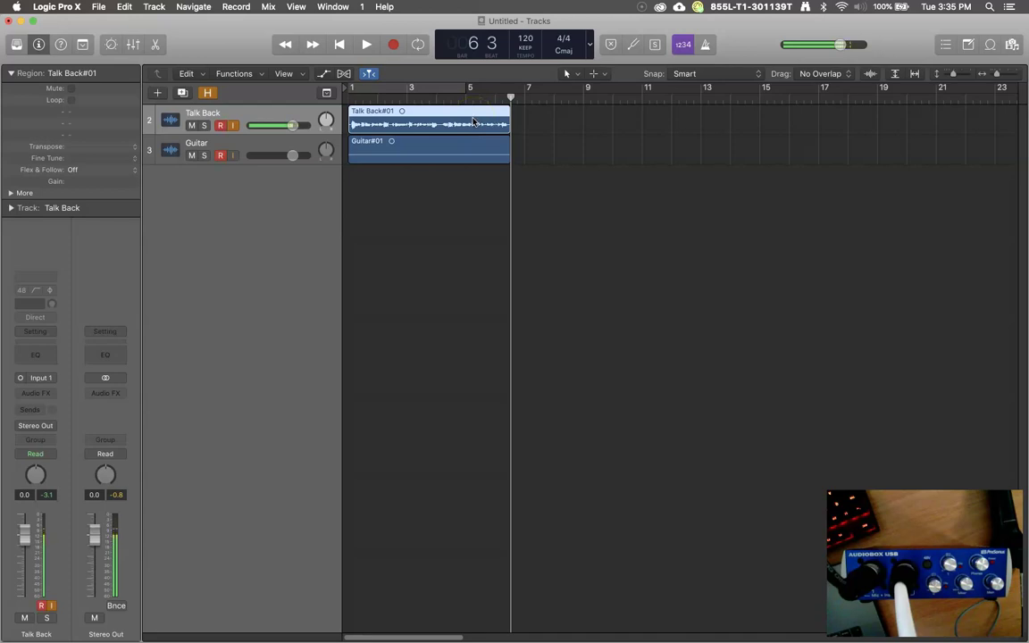
{"action": "left_click", "coordinate": [472, 122]}
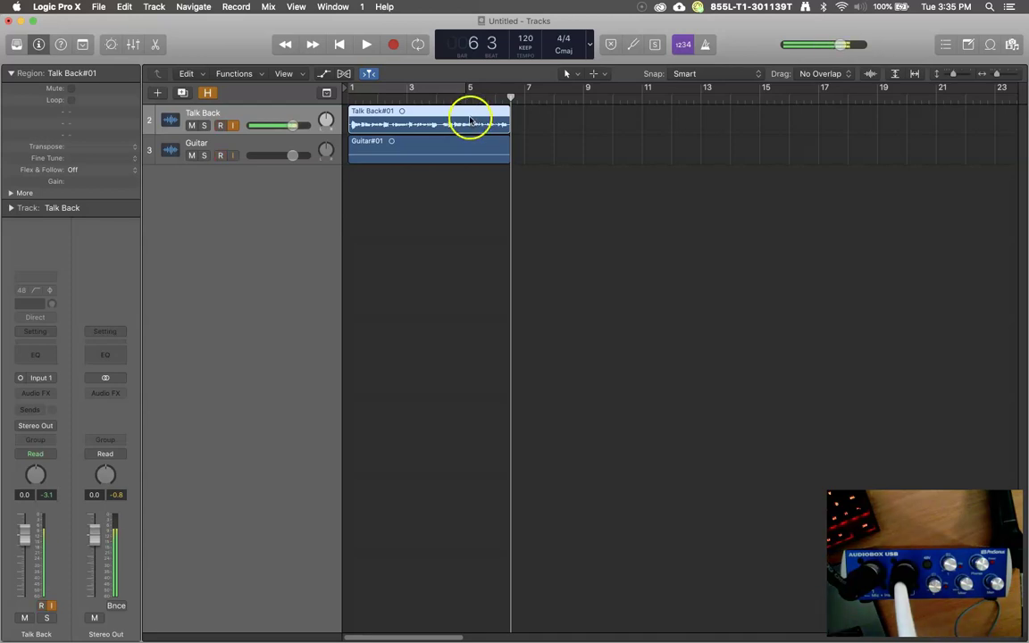
{"action": "key", "text": "Delete"}
{"action": "left_click", "coordinate": [604, 251]}
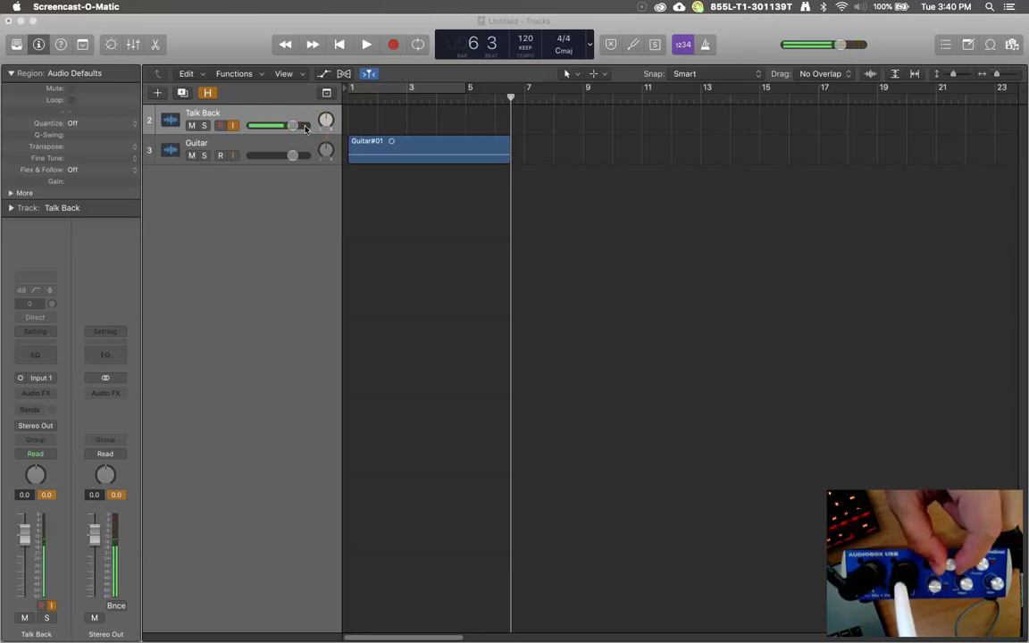
{"action": "left_click_drag", "start_coordinate": [170, 95], "coordinate": [317, 155]}
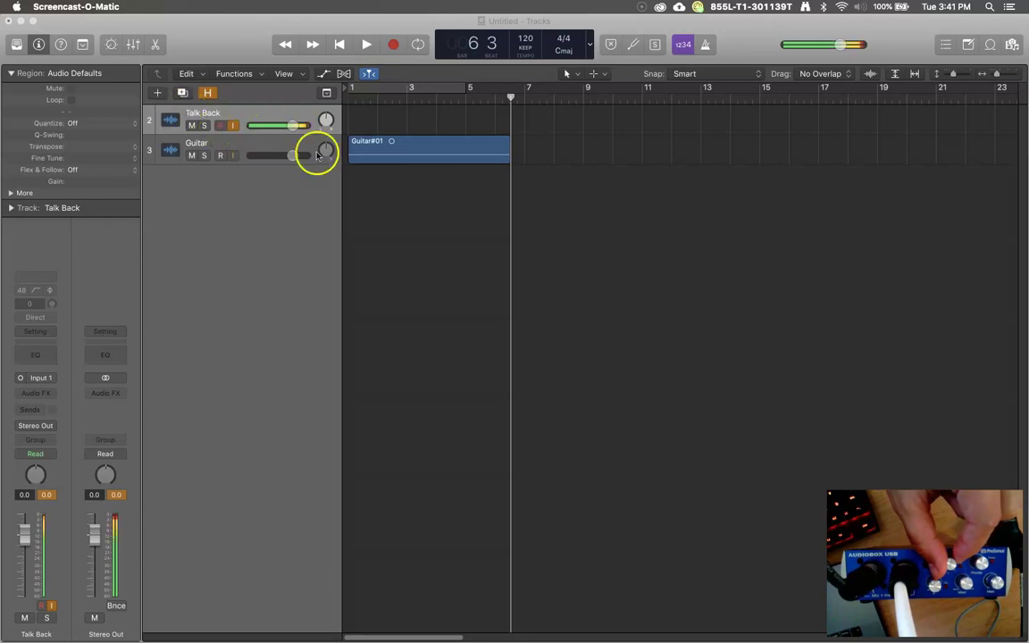